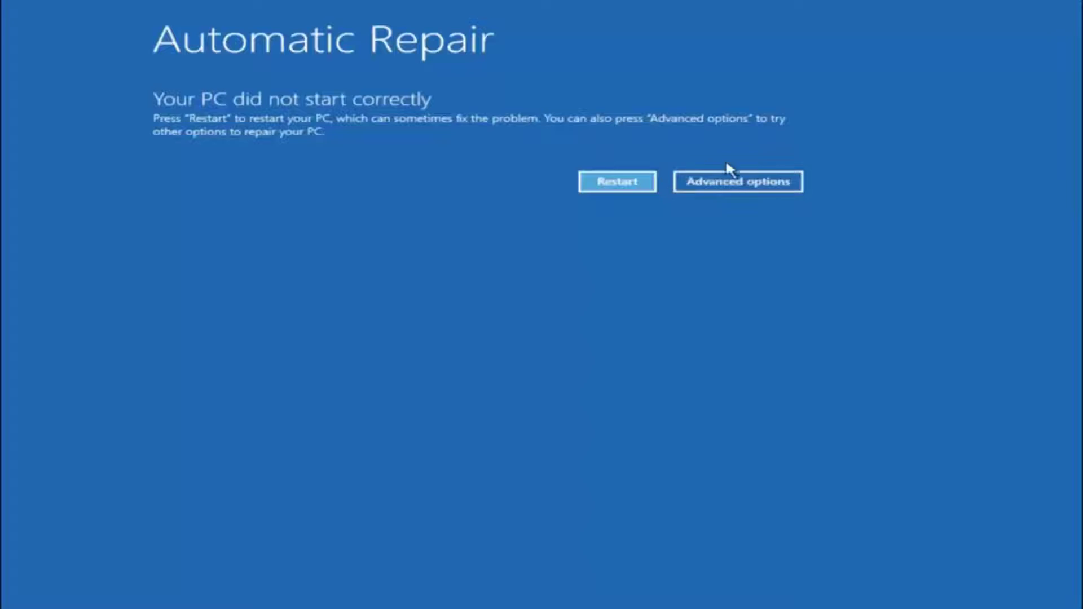
From Automatic Repair, go through Troubleshoot to Advanced options and launch System Restore
click(728, 181)
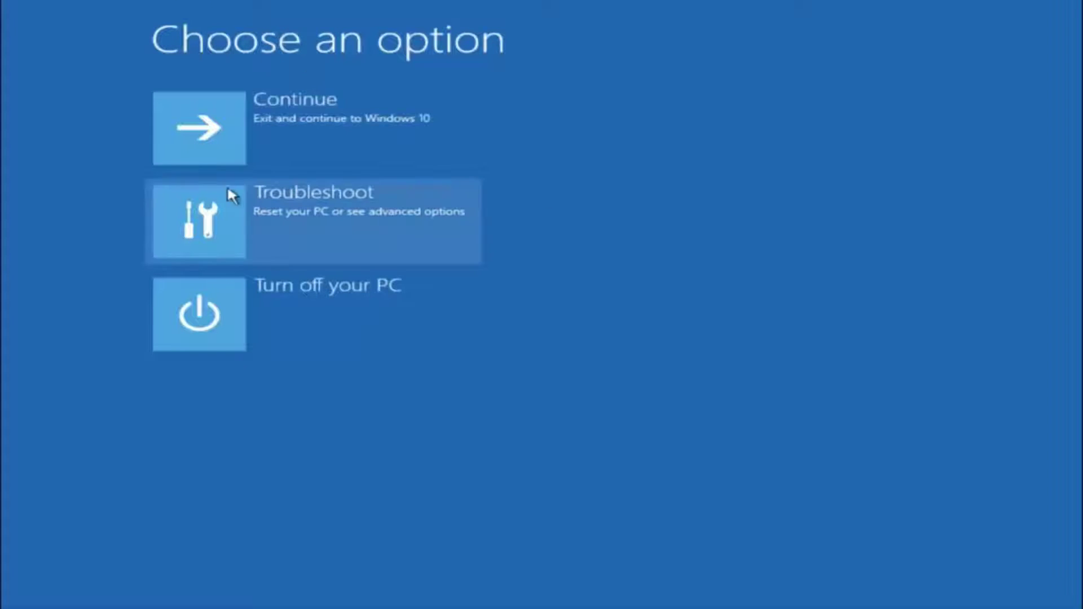
click(243, 211)
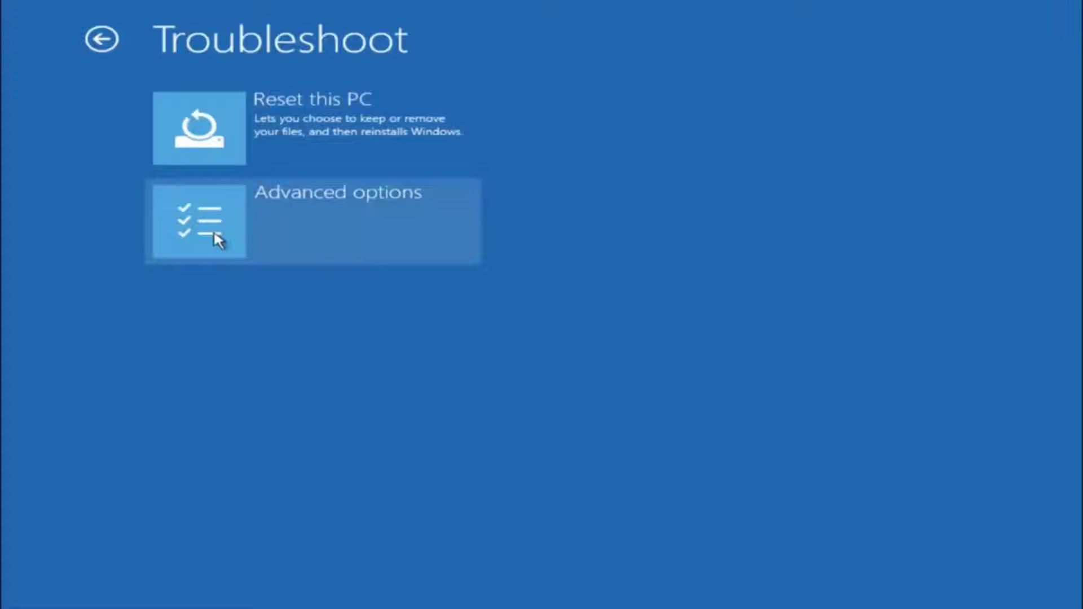
click(241, 229)
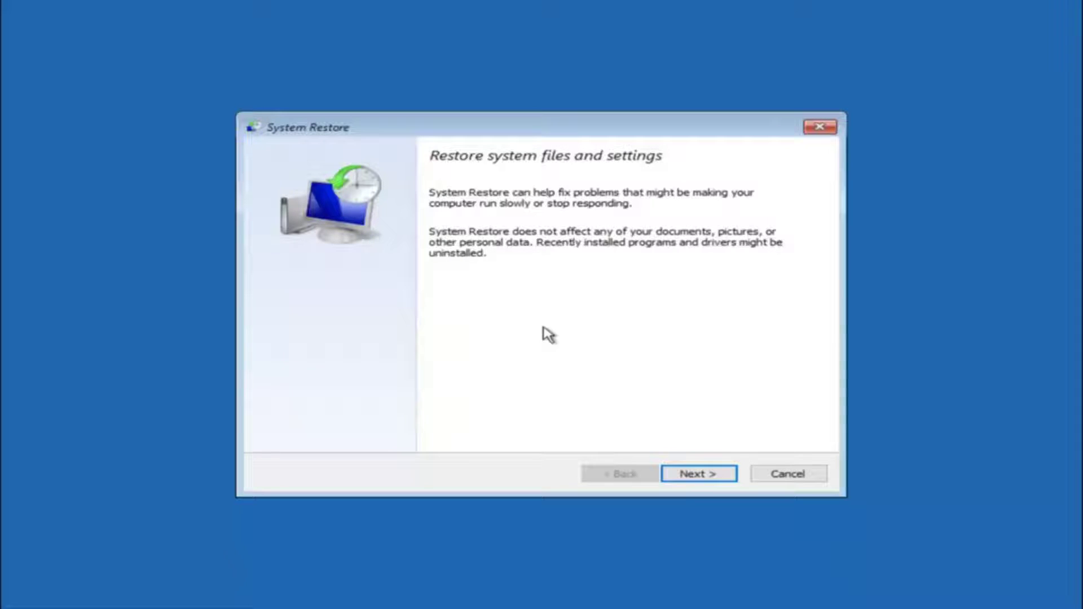
Select the 10/5/2016 'Manual: before update' restore point and proceed to its confirmation page
click(699, 481)
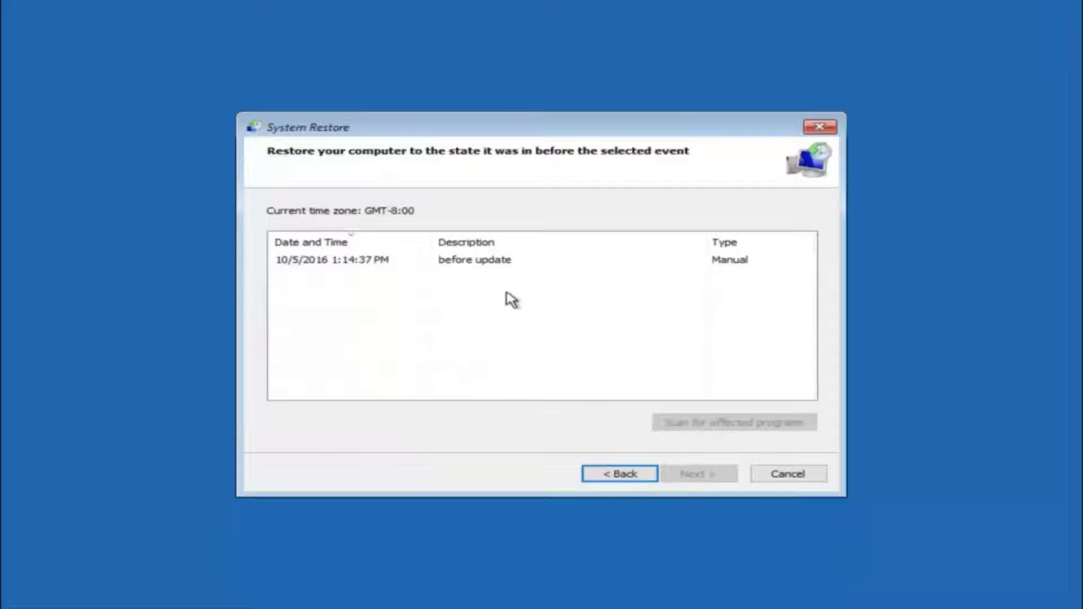
click(313, 265)
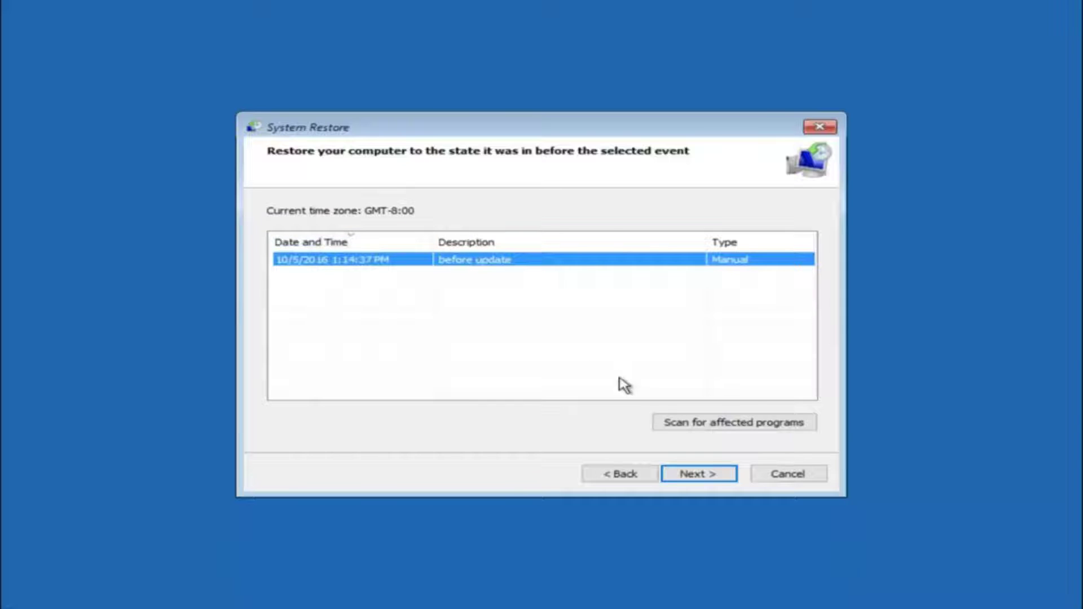
click(694, 479)
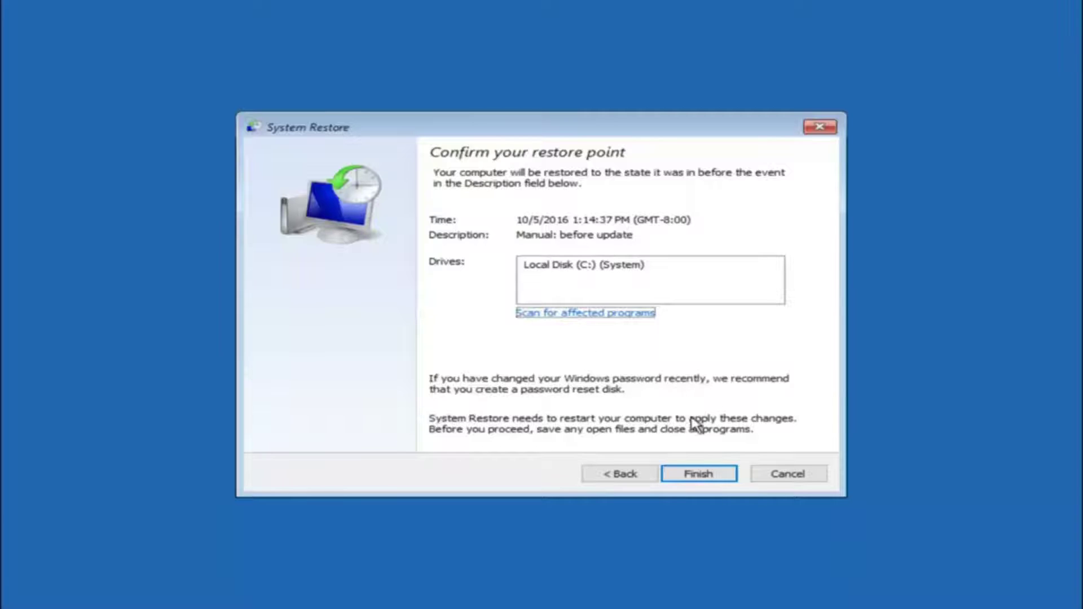
Finish the wizard and confirm the uninterruptible restore to the 'before update' point
click(704, 482)
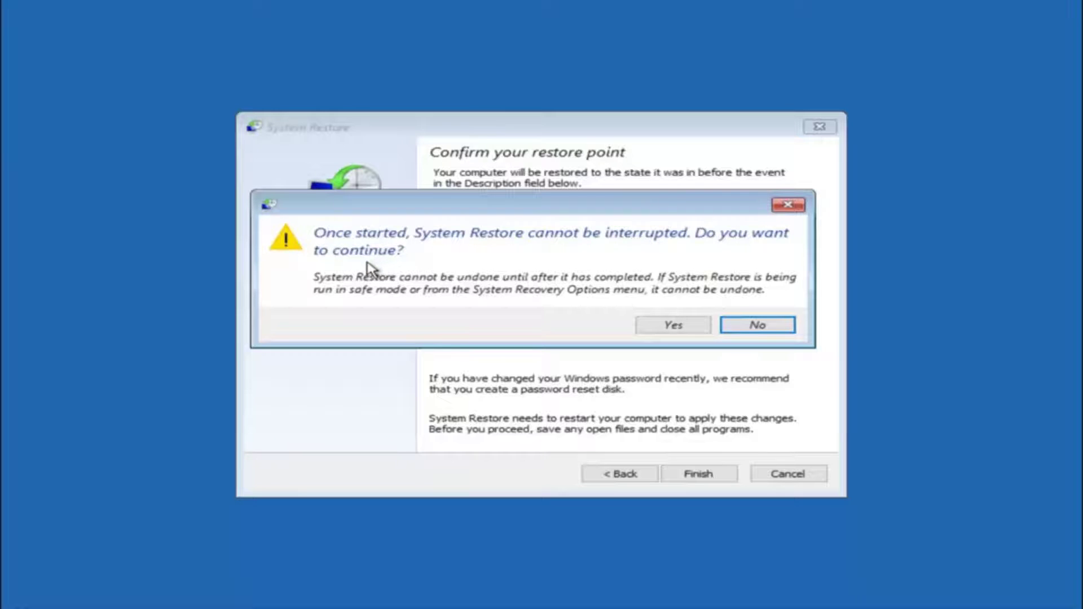
click(668, 332)
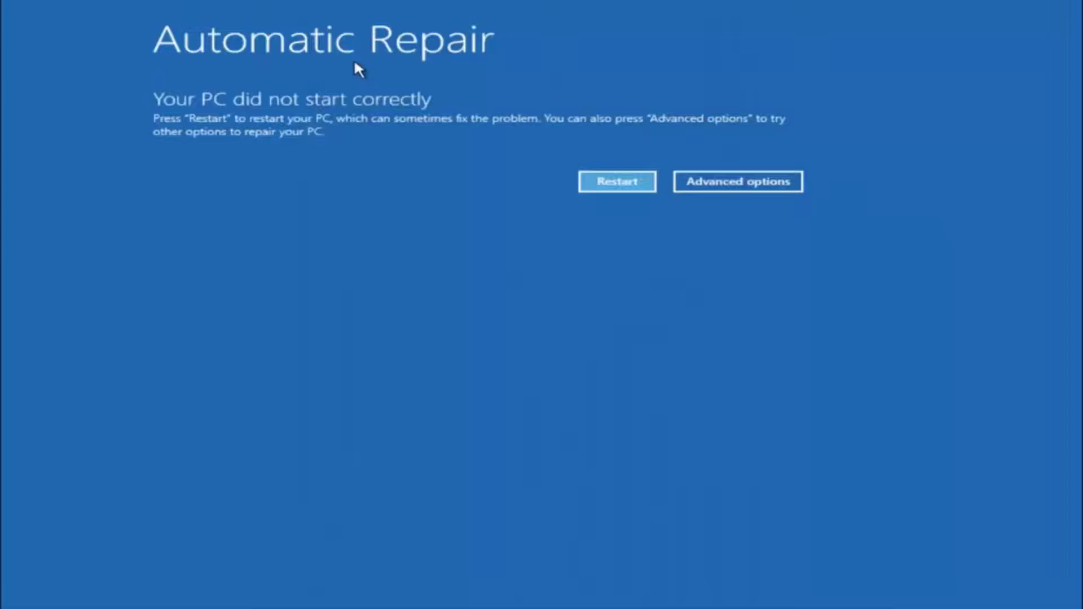
Navigate from Automatic Repair via Troubleshoot back to the Advanced options page
click(725, 187)
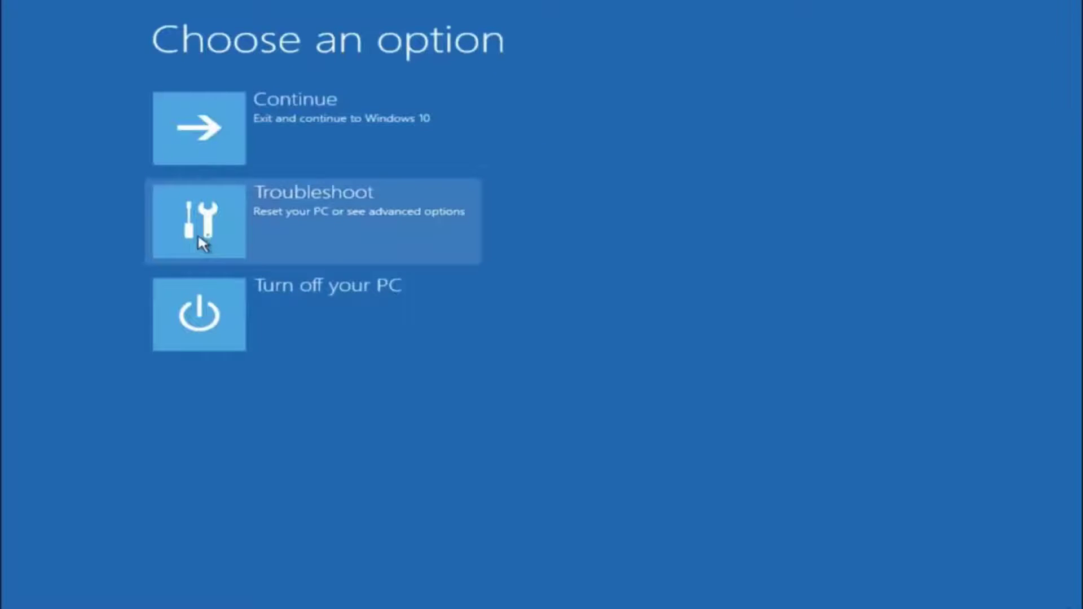
click(264, 222)
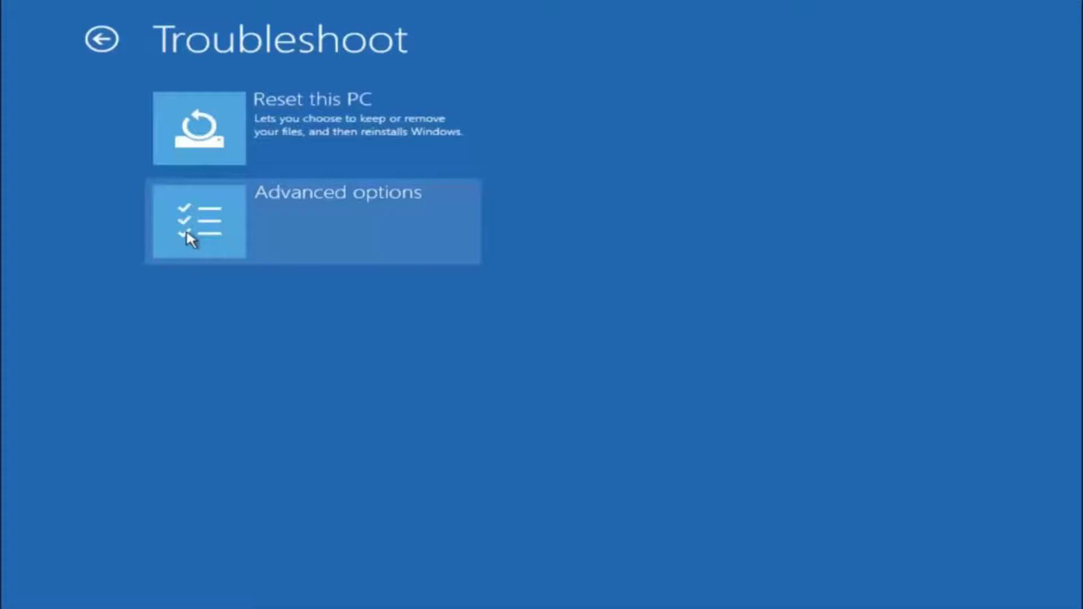
click(257, 220)
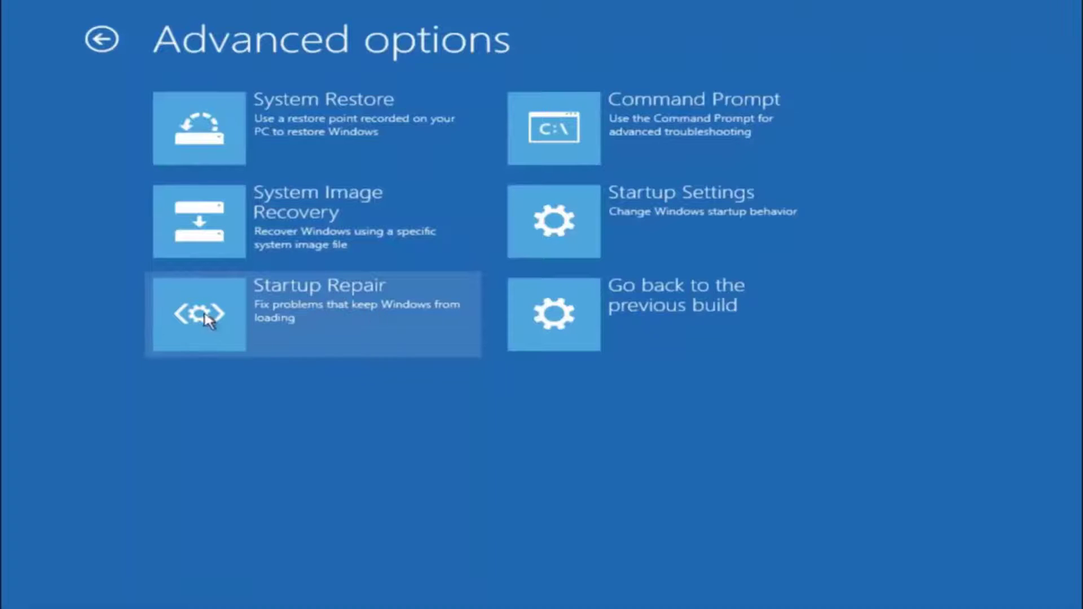
Launch Startup Repair and let it check the disk and diagnose the PC
click(211, 320)
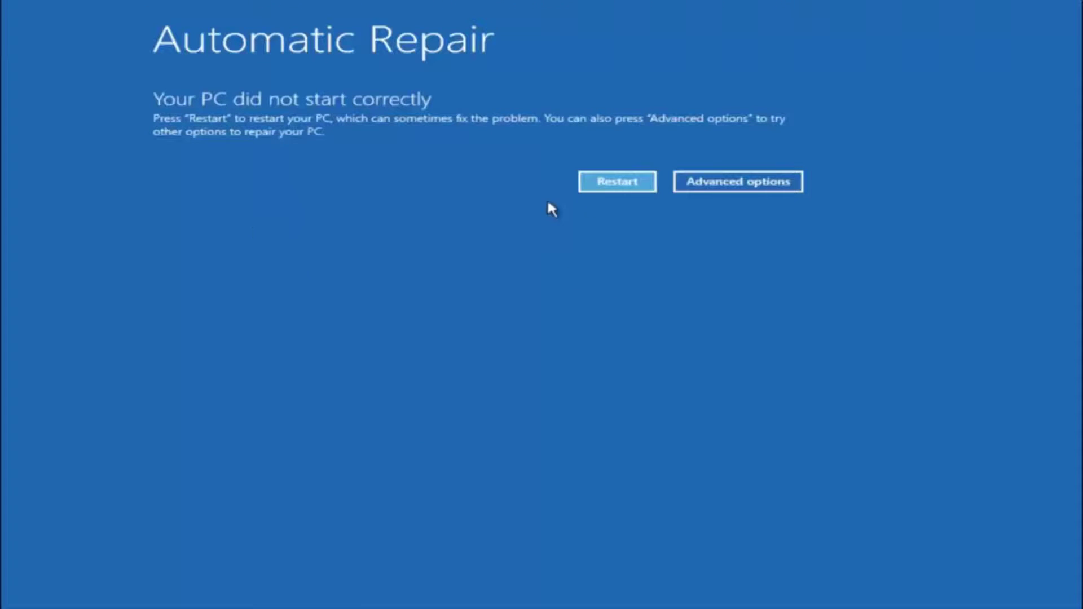
Open an administrator Command Prompt from Troubleshoot > Advanced options
click(725, 189)
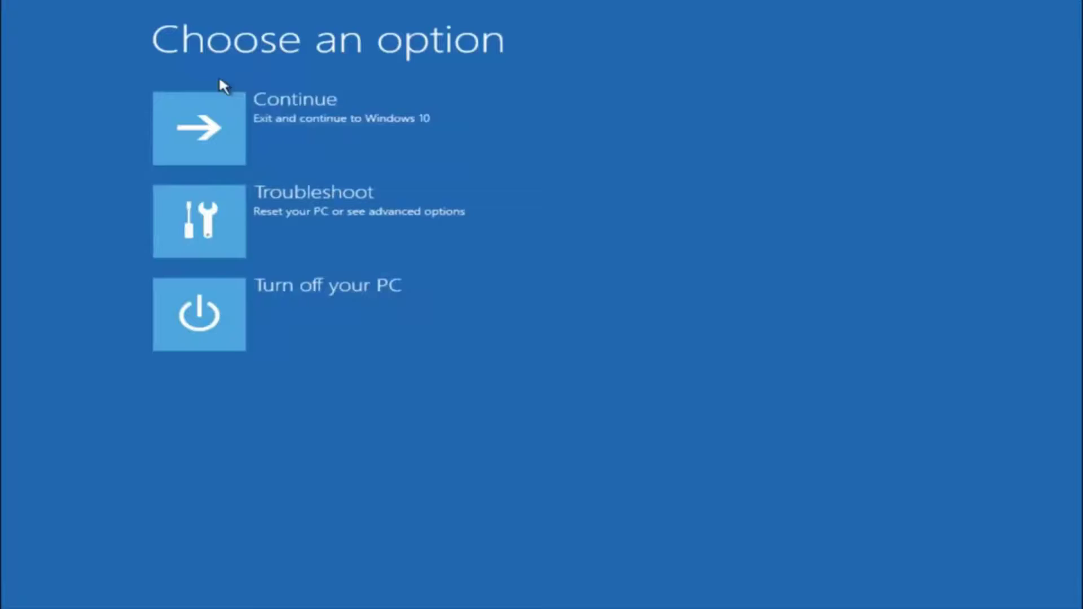
click(213, 229)
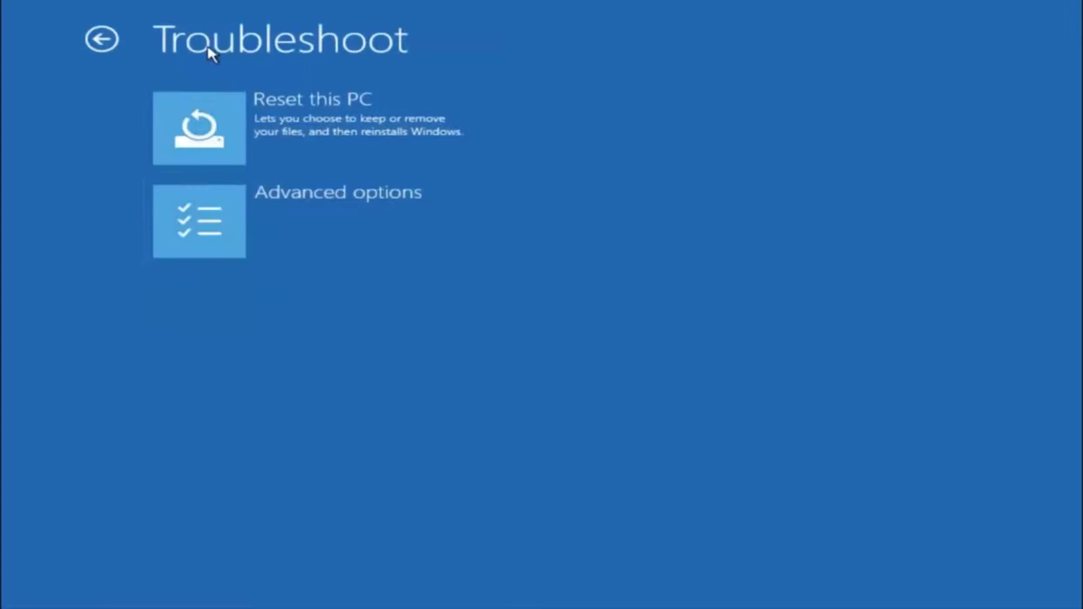
click(253, 215)
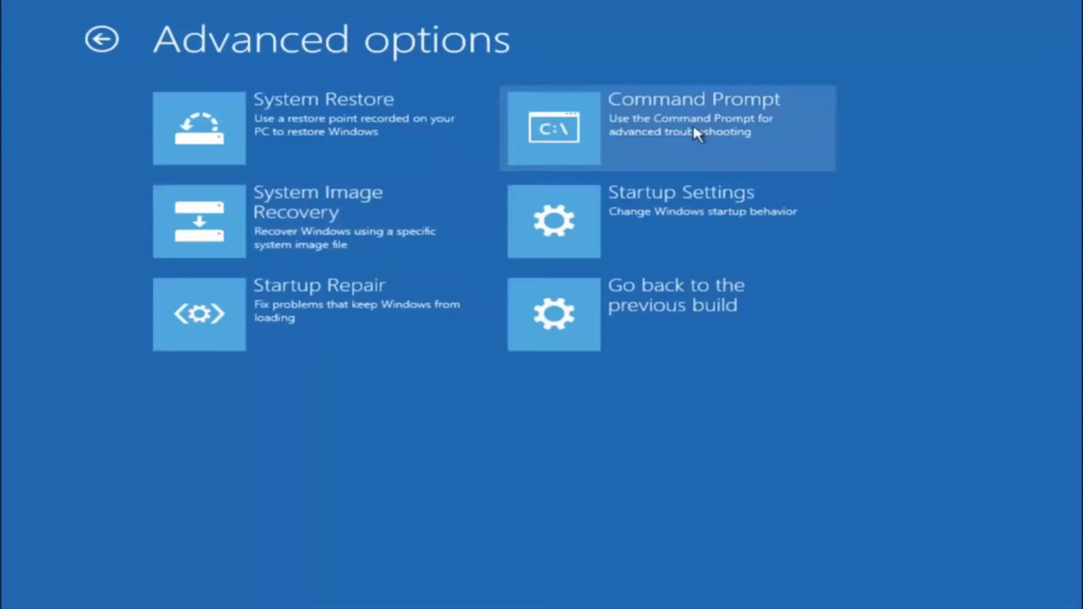
click(641, 138)
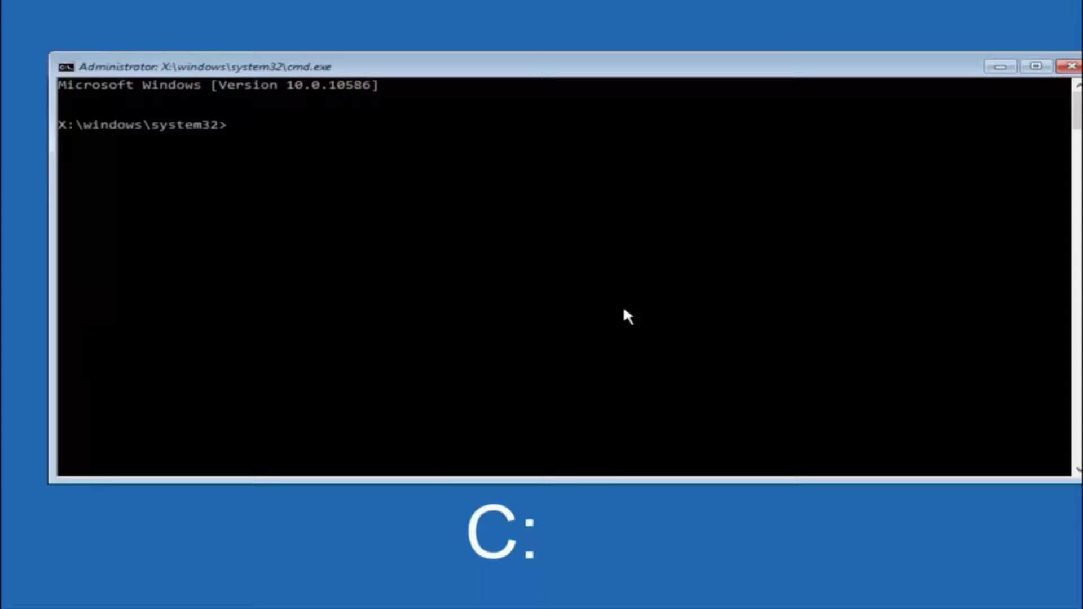
Switch to drive C: and list its folders with dir
text(c:)
key(Return)
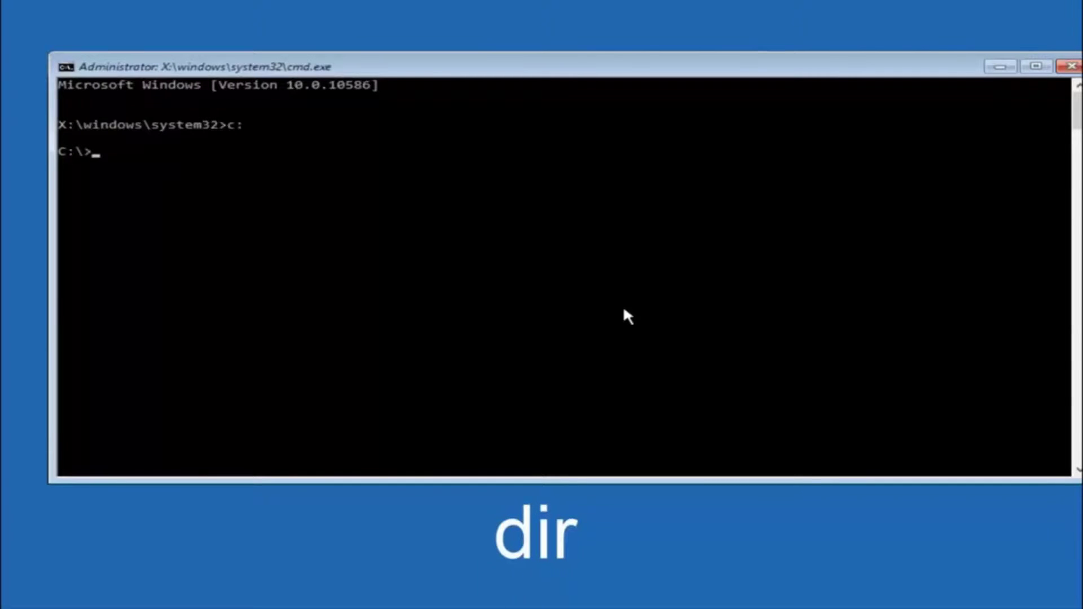
text(dir)
key(Return)
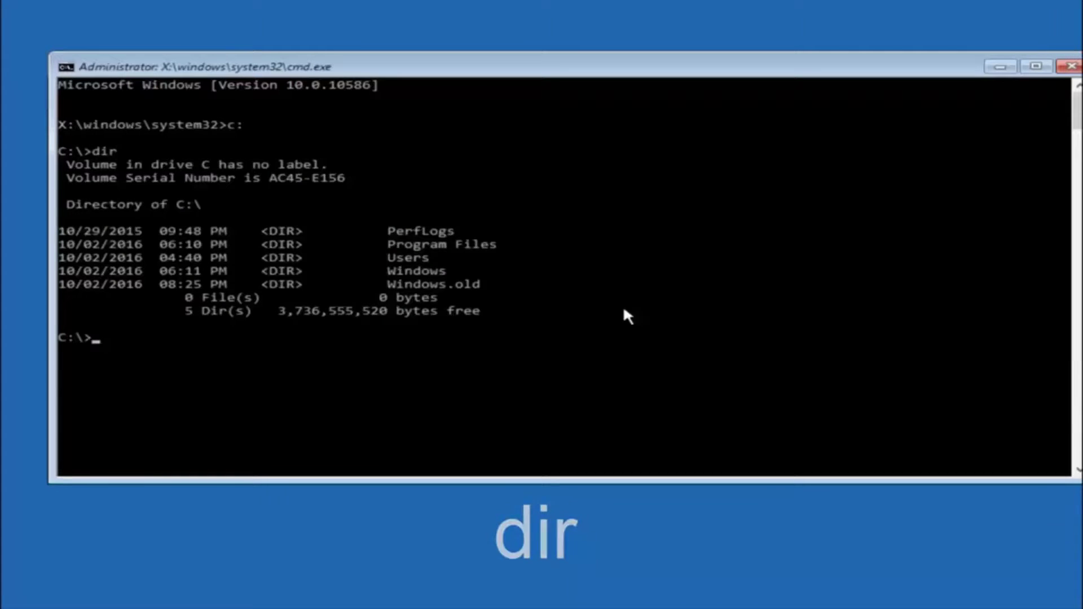
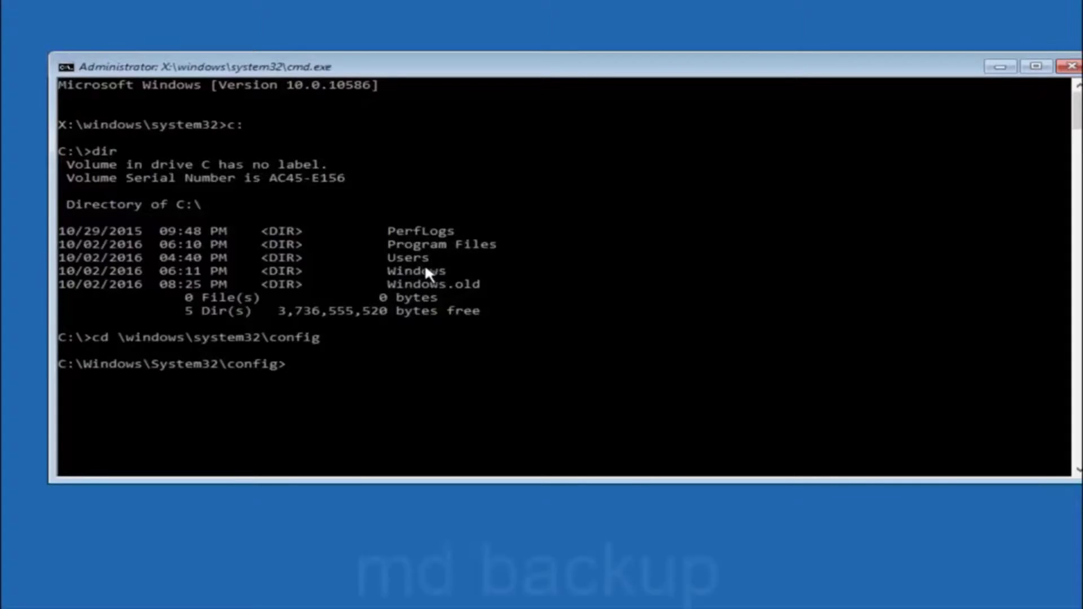
Enter 'md backup' at the C:\Windows\System32\config prompt, without running it yet
text(md bac)
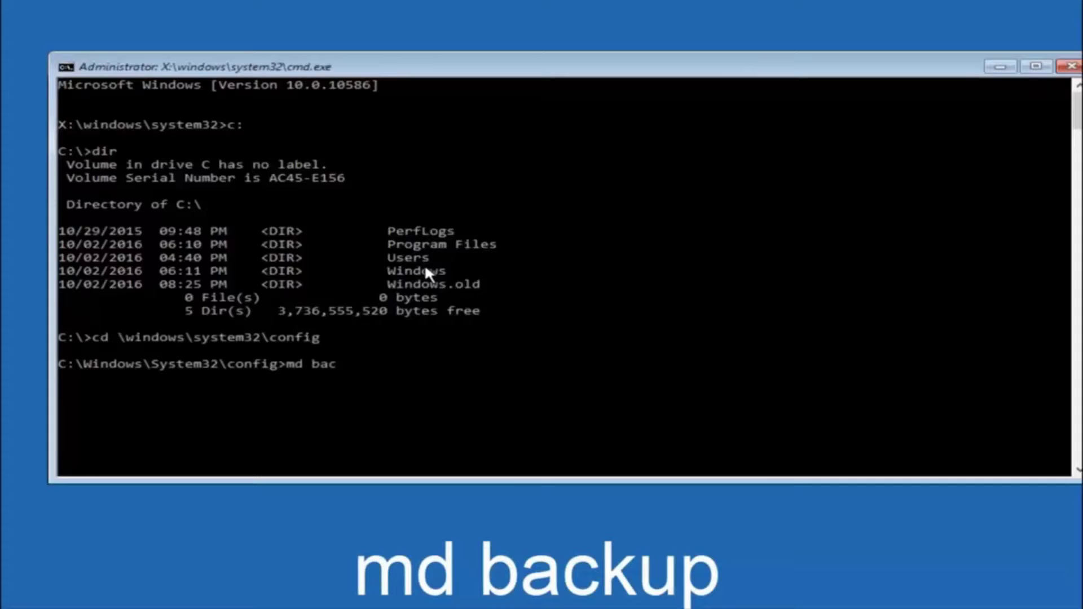
text(kup)
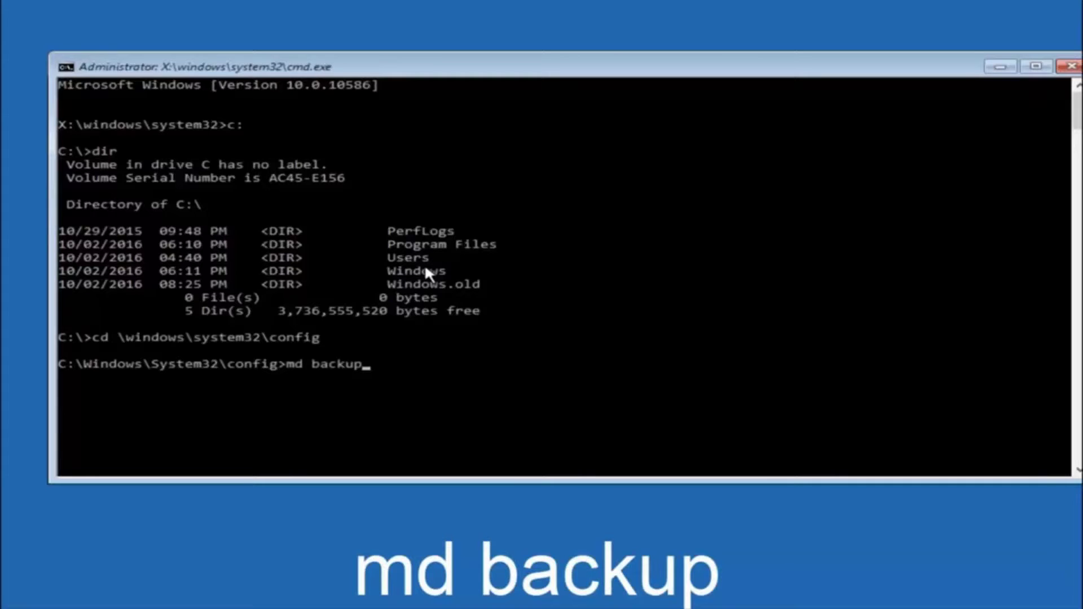
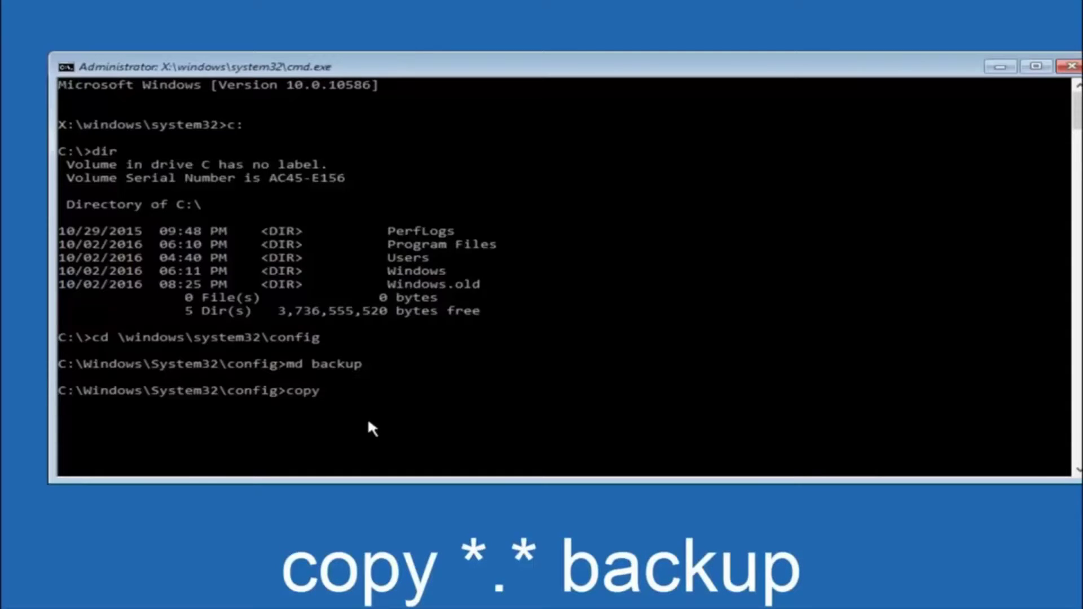
Copy all files in System32\config into the backup folder with copy *.* backup
text(*.* backup)
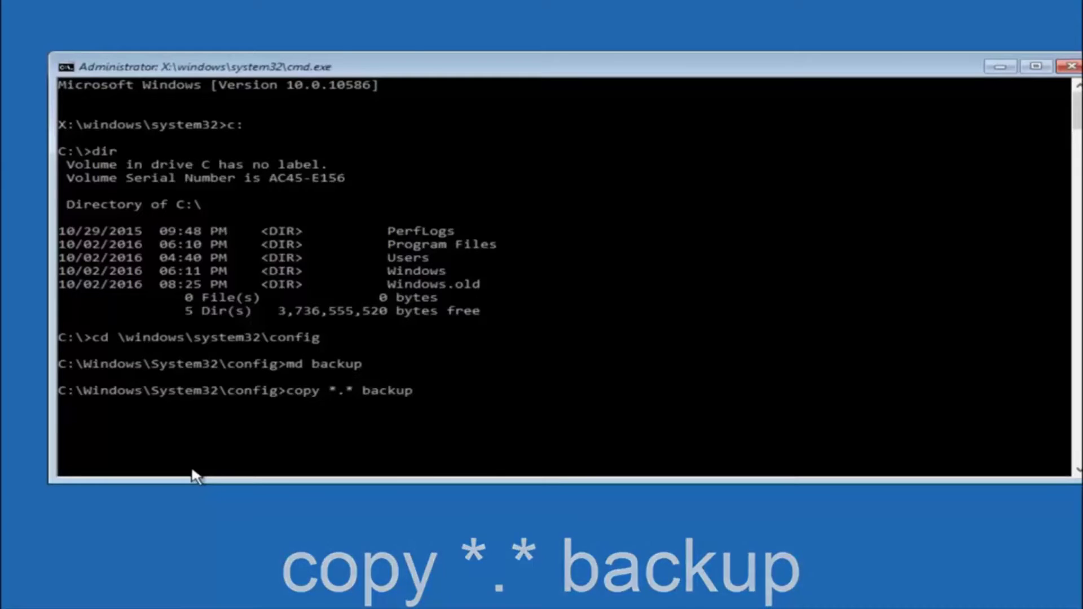
key(Return)
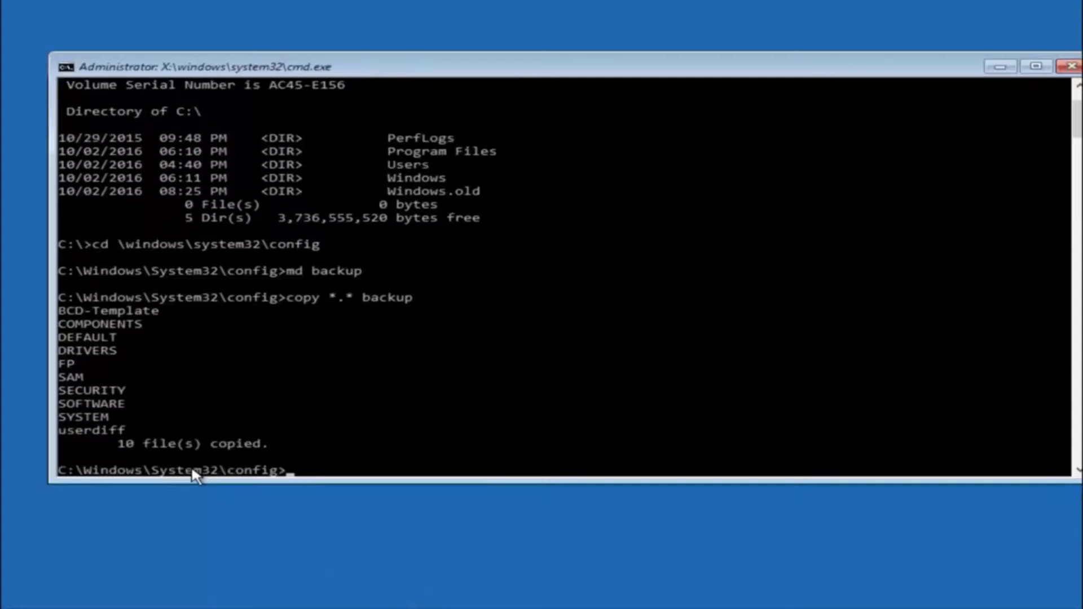
Change into the RegBack subfolder of System32\config with CD regback
text(c)
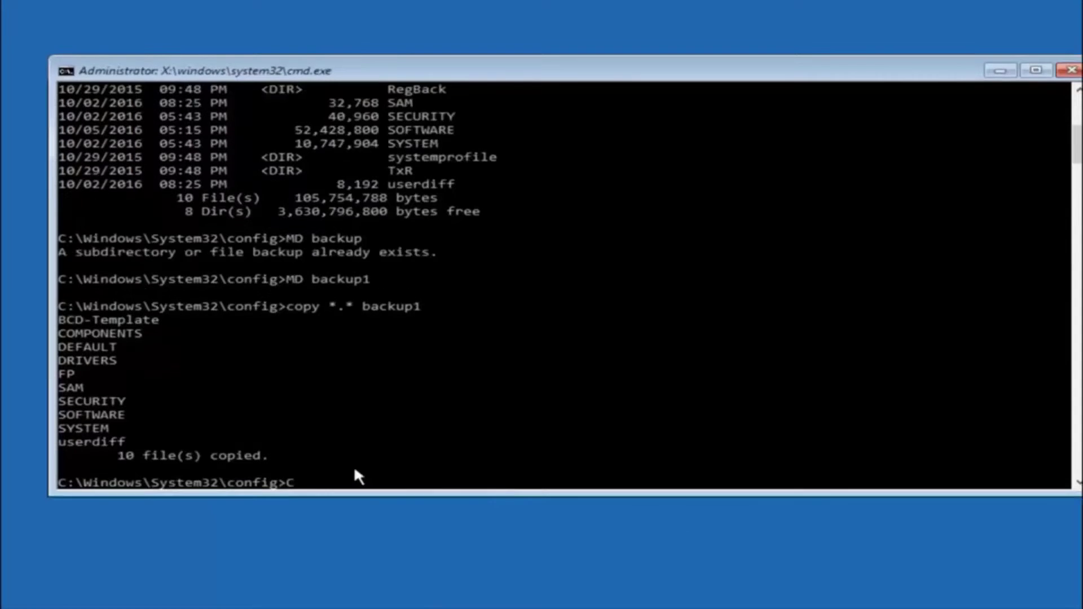
text(D )
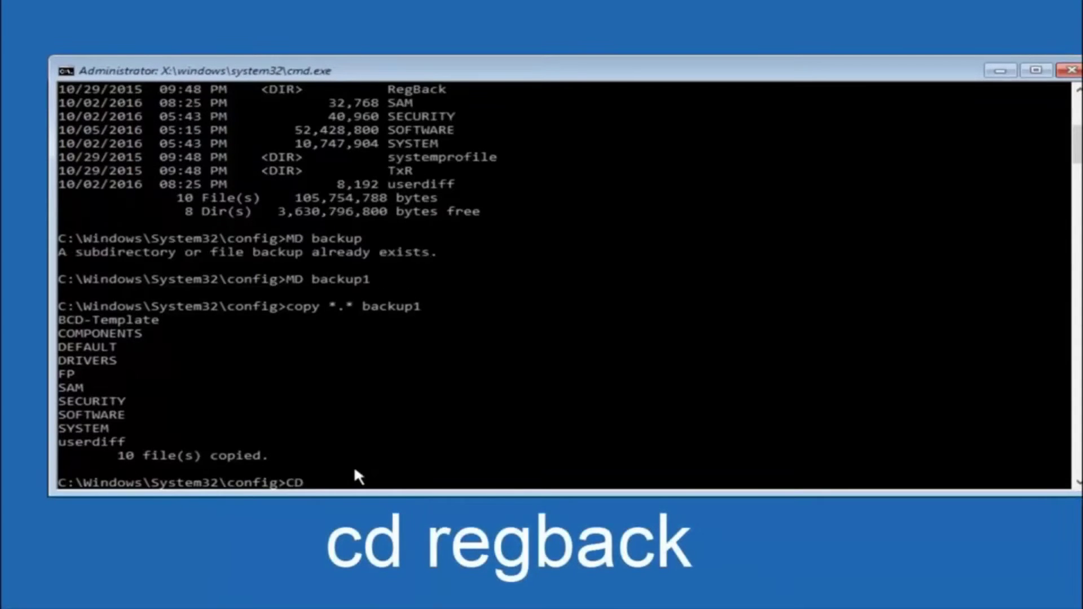
text(regback)
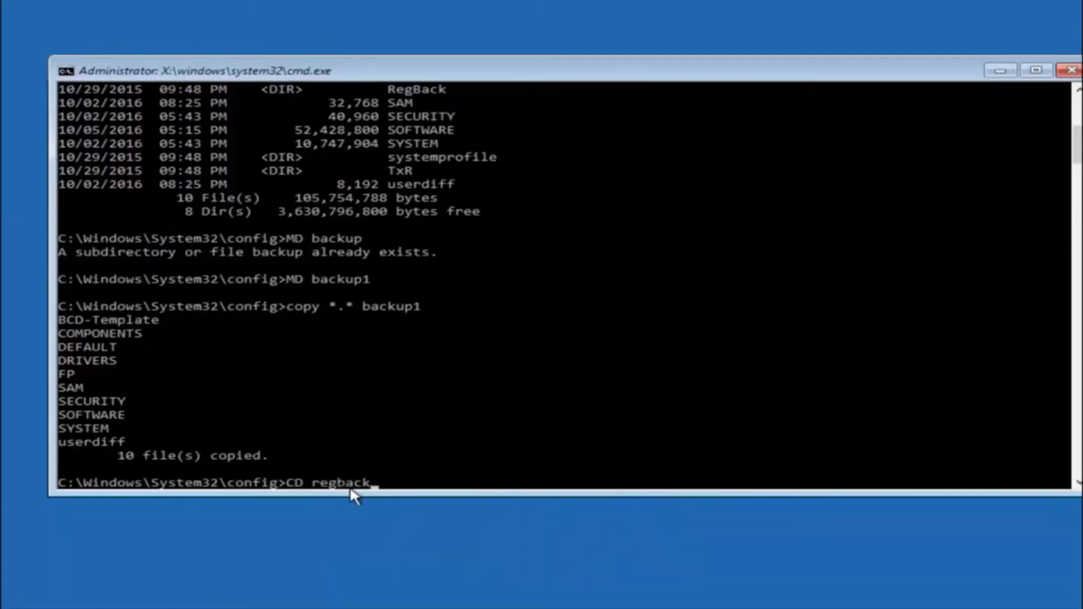
key(Return)
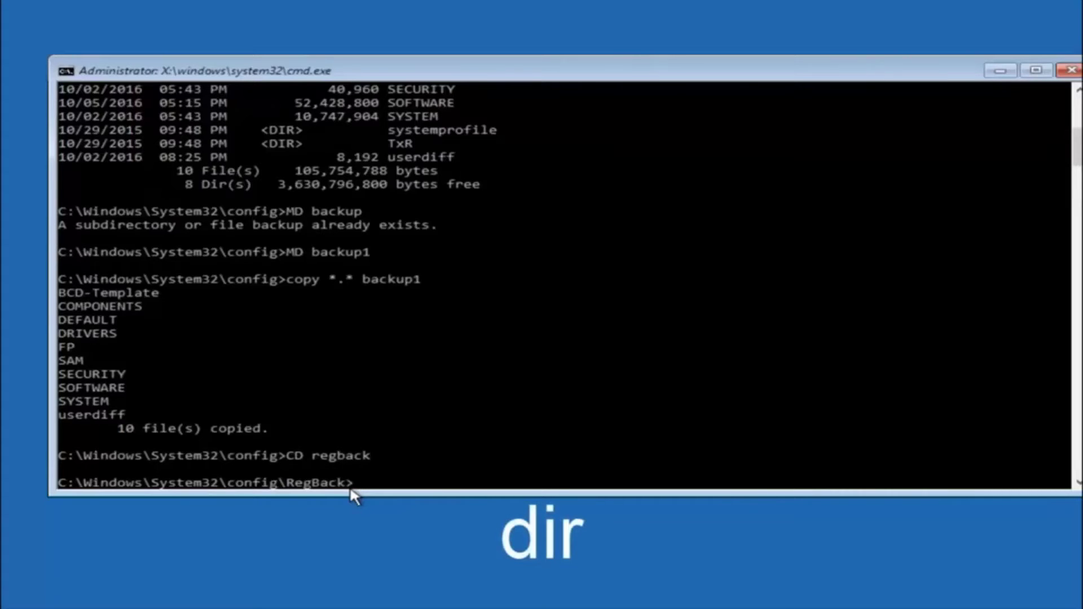
List RegBack's contents with dir, revealing five 0-byte files including SAM and SYSTEM
text(dir)
key(Return)
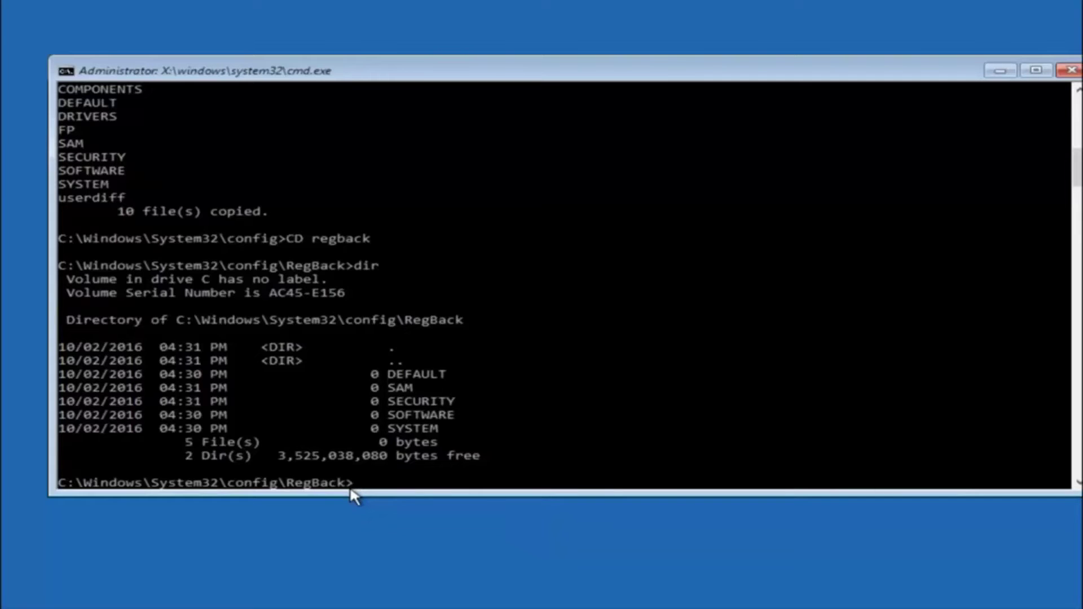
Begin the copy command at the RegBack prompt, with 'copy' entered so far
text(copy)
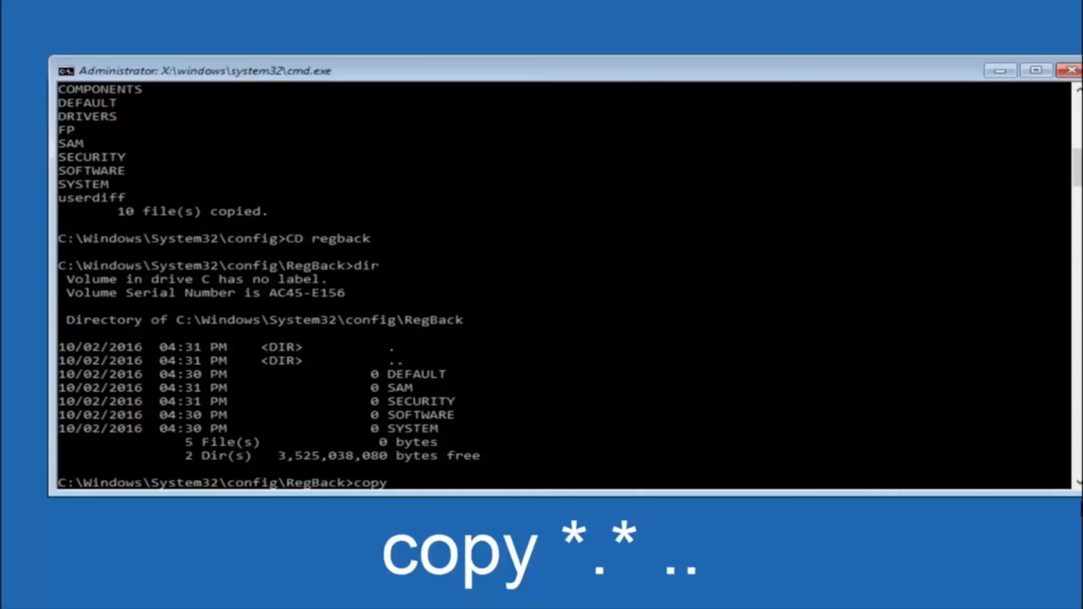
click(406, 488)
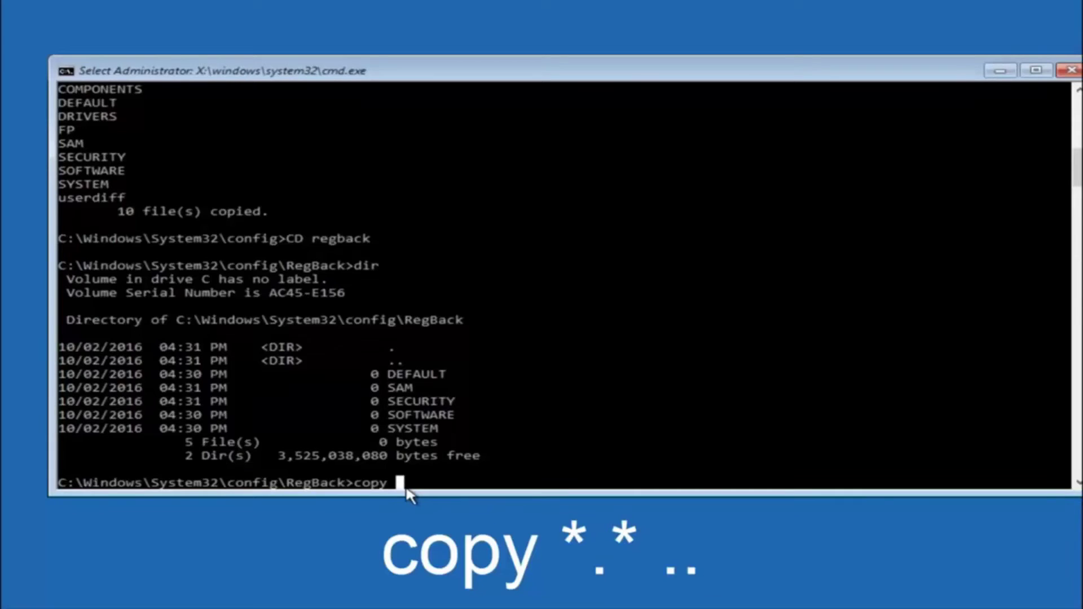
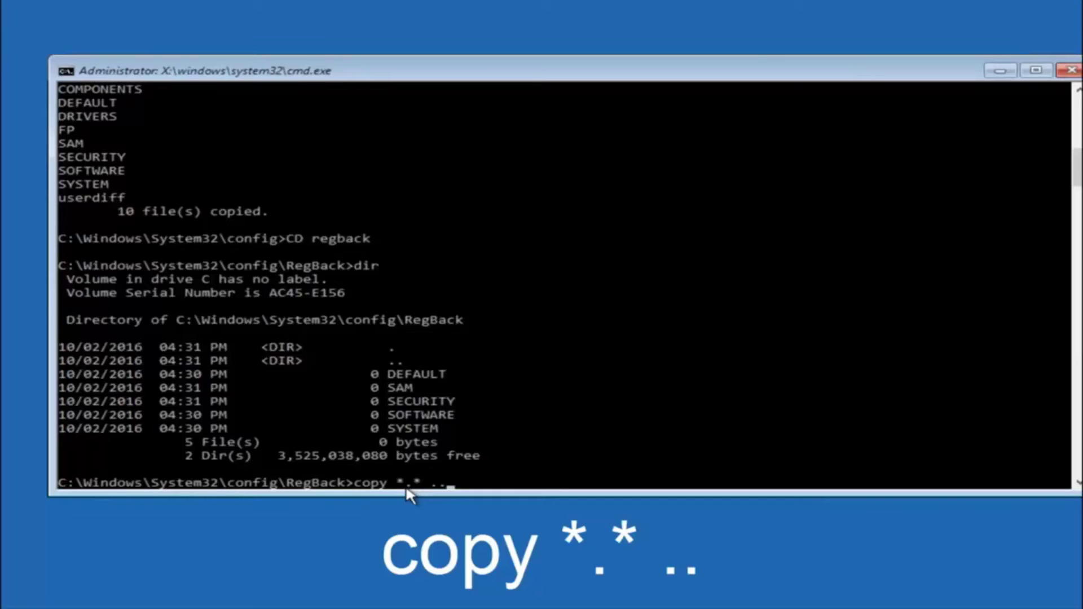
Copy all five RegBack hives into config with 'copy *.* ..', overwrite all, then close Command Prompt
key(Return)
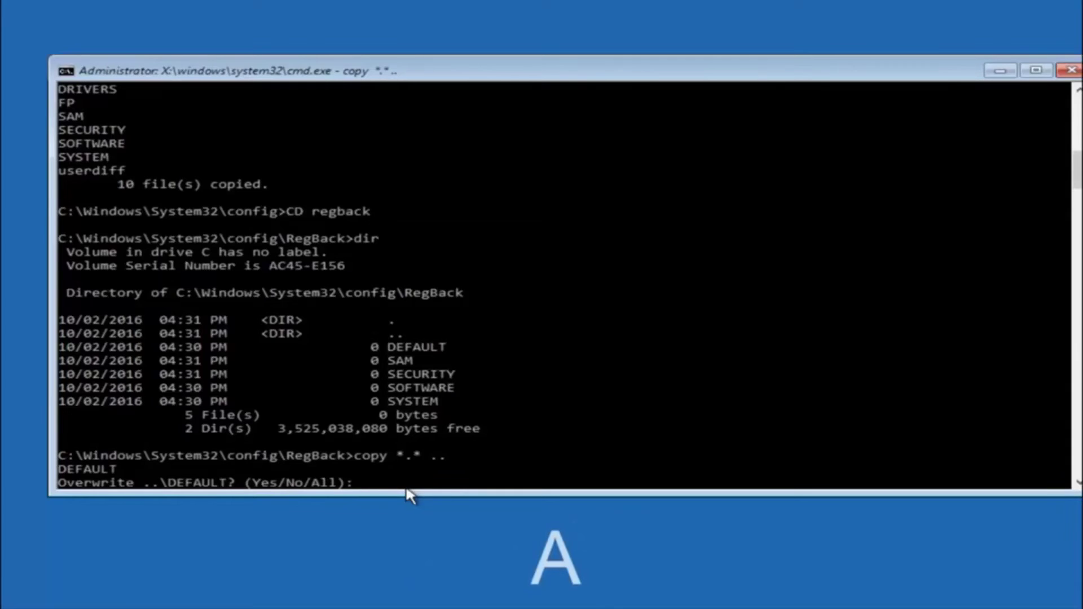
text(A)
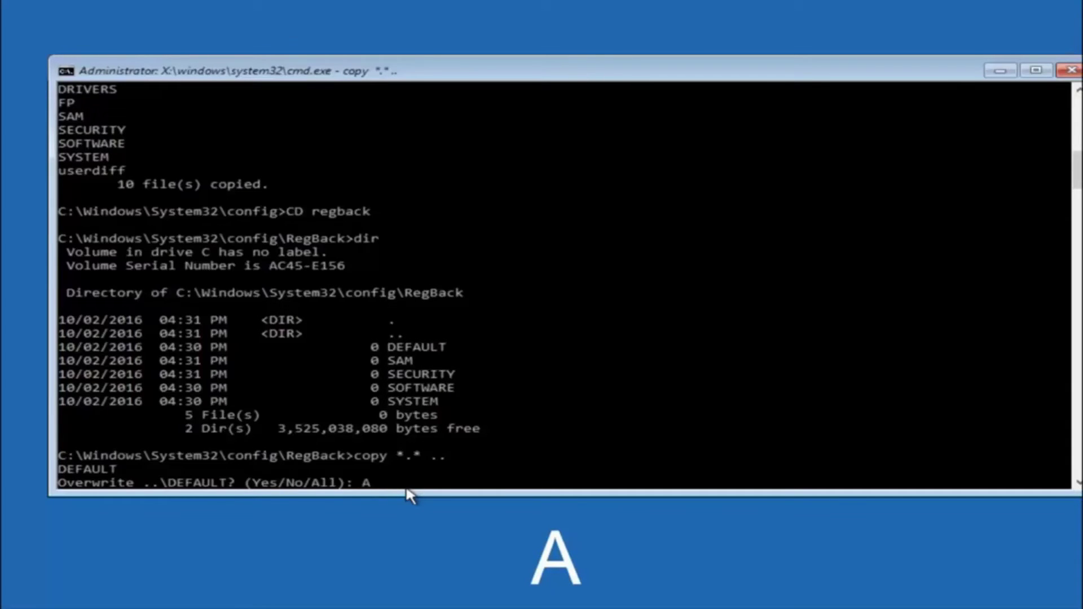
key(Return)
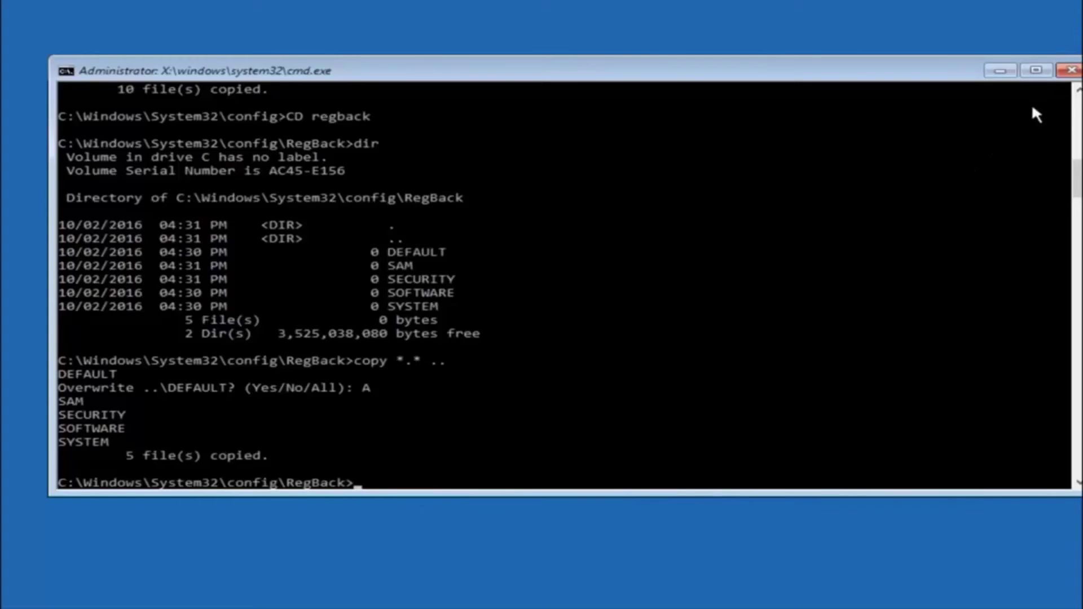
click(1071, 71)
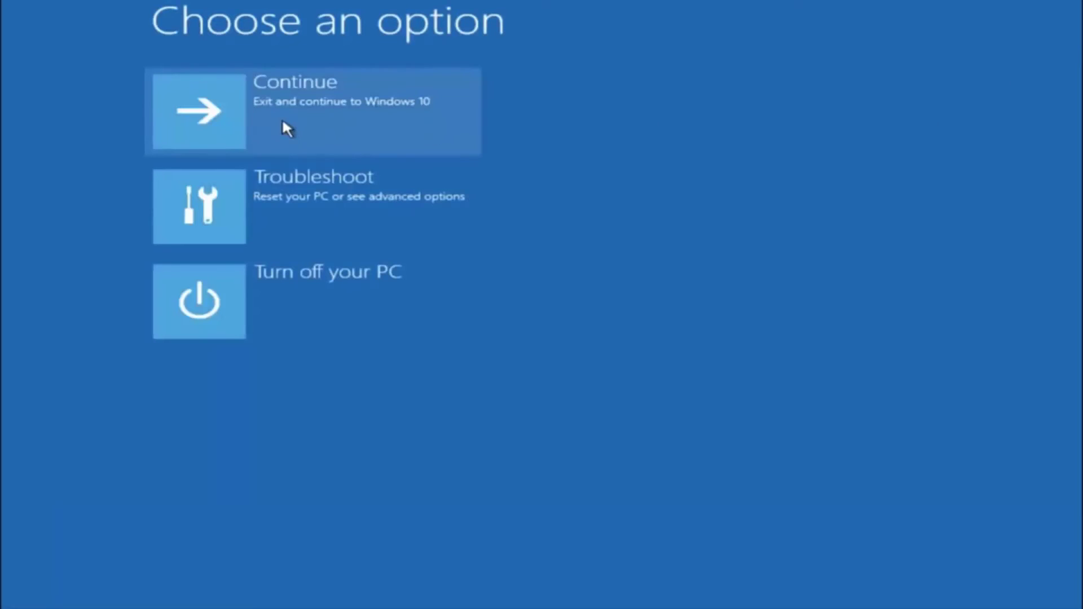